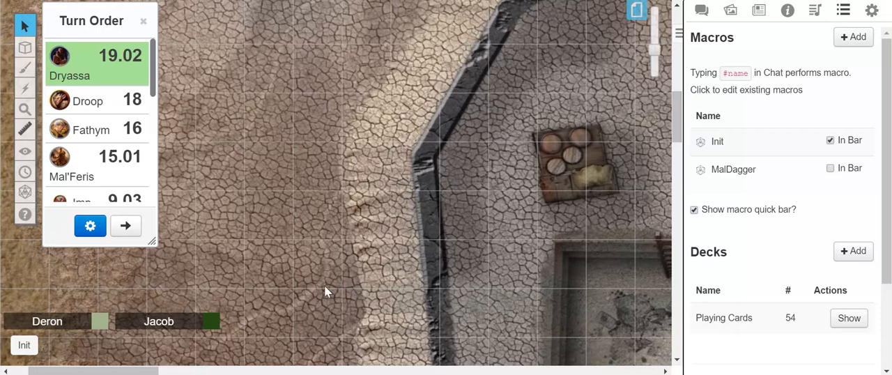
Step: Show the chat log and open the character sheet of the Mal'Feris token on the map
drag(149, 370, 255, 368)
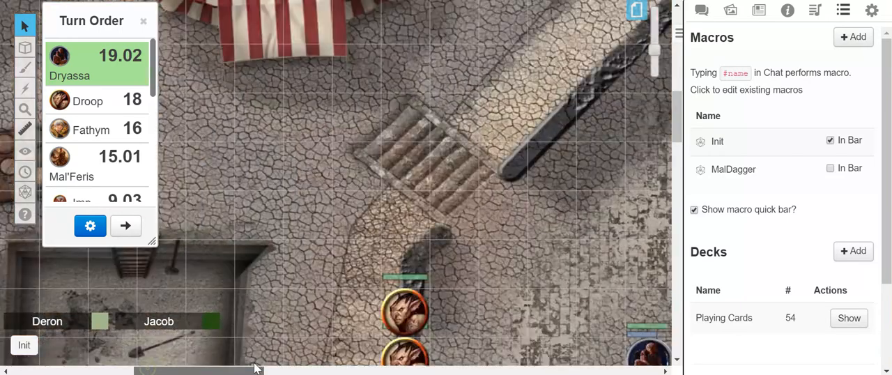
drag(676, 110, 676, 139)
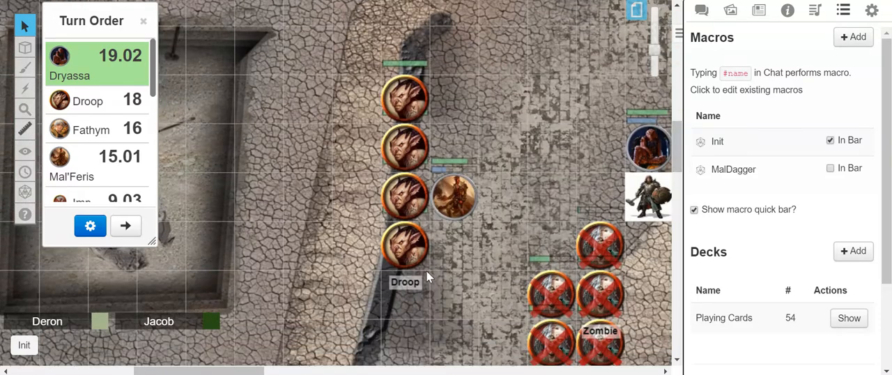
drag(239, 373, 256, 373)
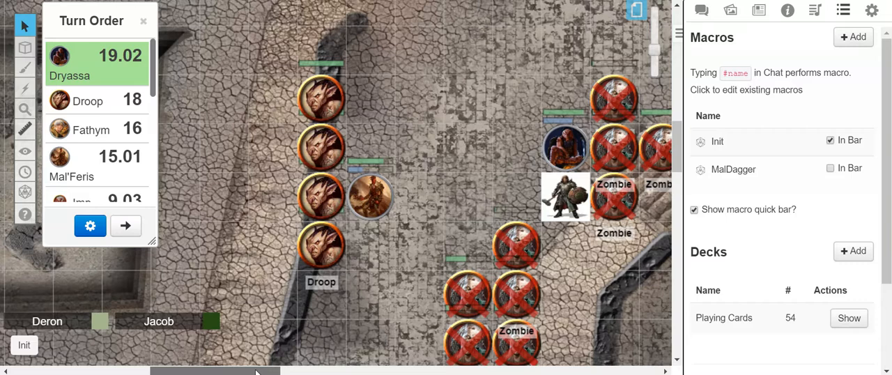
drag(256, 373, 255, 373)
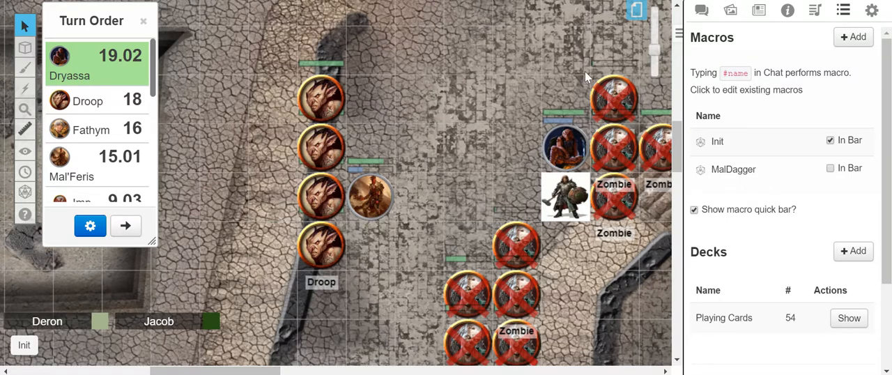
click(701, 11)
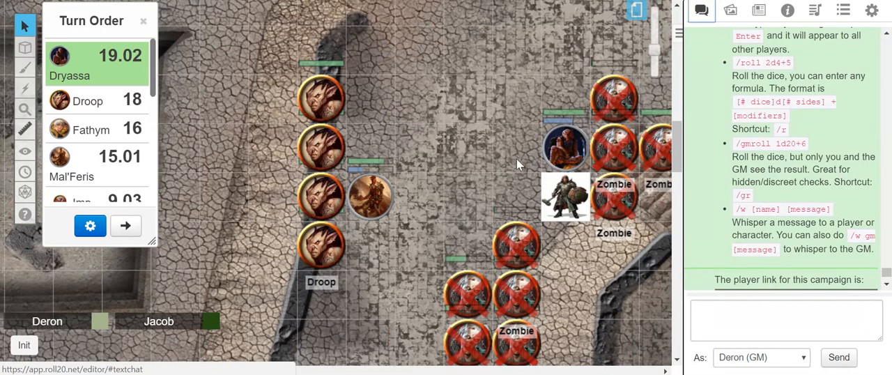
double_click(376, 197)
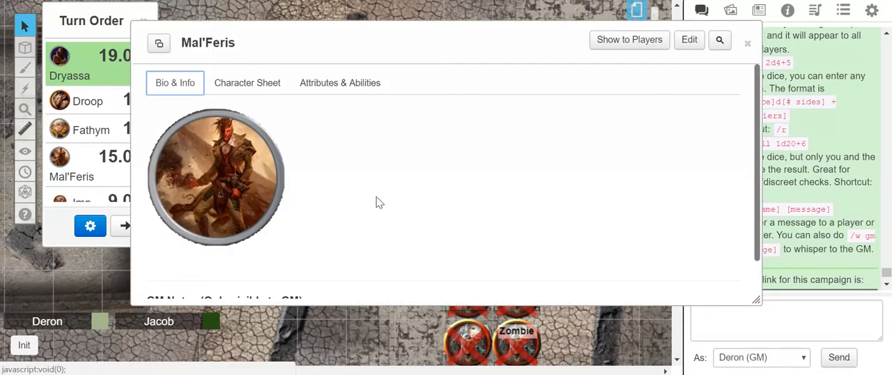
click(258, 83)
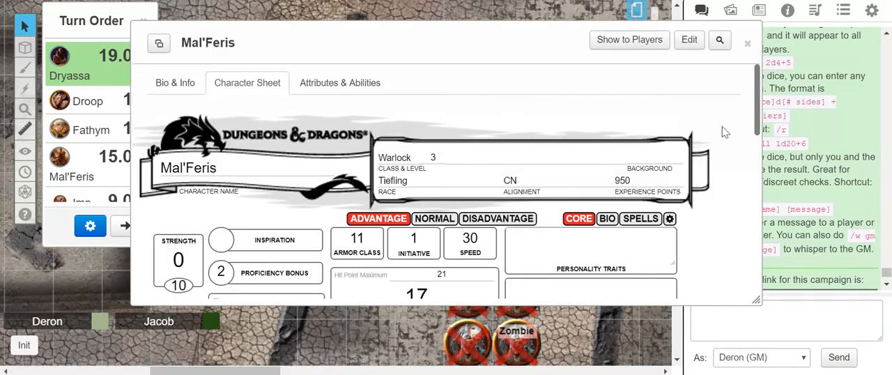
Step: Roll the Eldritch Blast attack from Mal'Feris's character sheet and close the sheet
drag(760, 103, 760, 126)
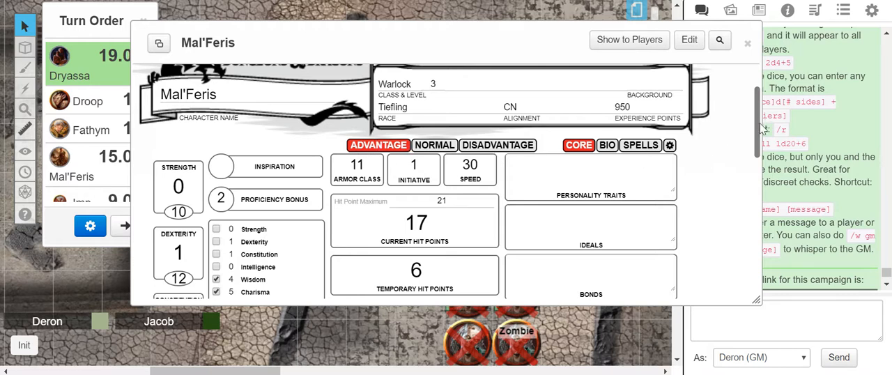
drag(760, 120, 764, 197)
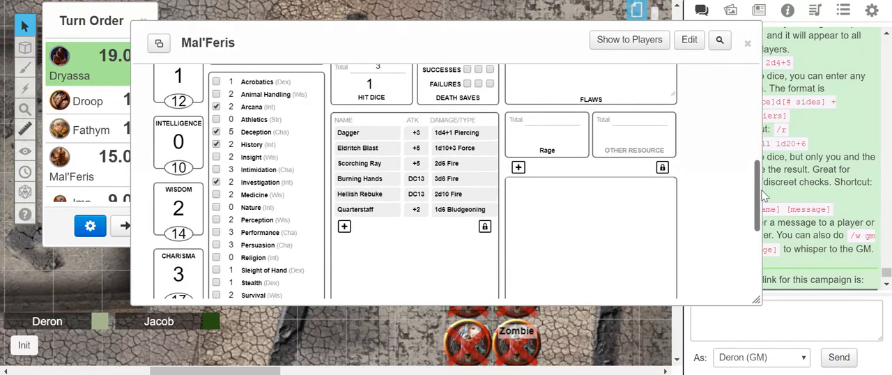
click(374, 151)
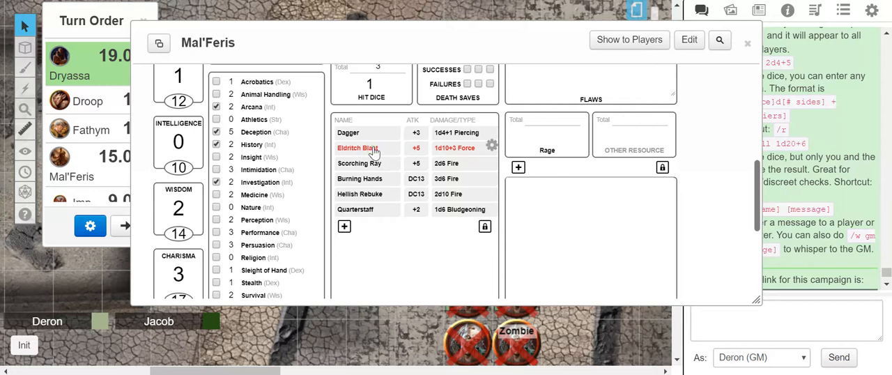
click(748, 46)
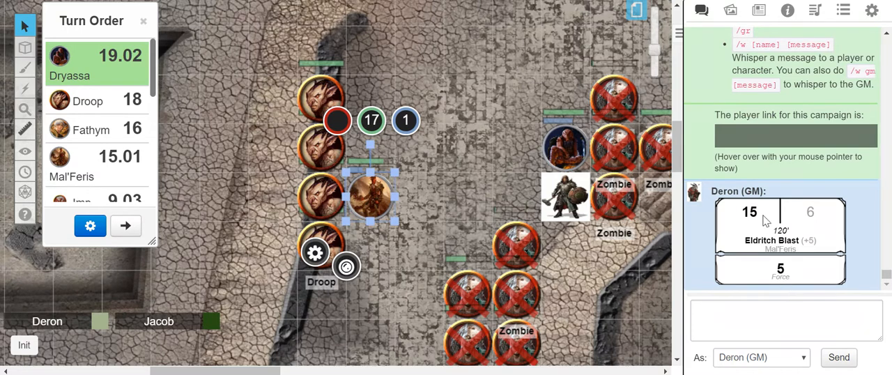
Step: Bring the Eldritch Blast roll command back into the chat entry and copy its entire text
mouse_move(766, 220)
click(789, 328)
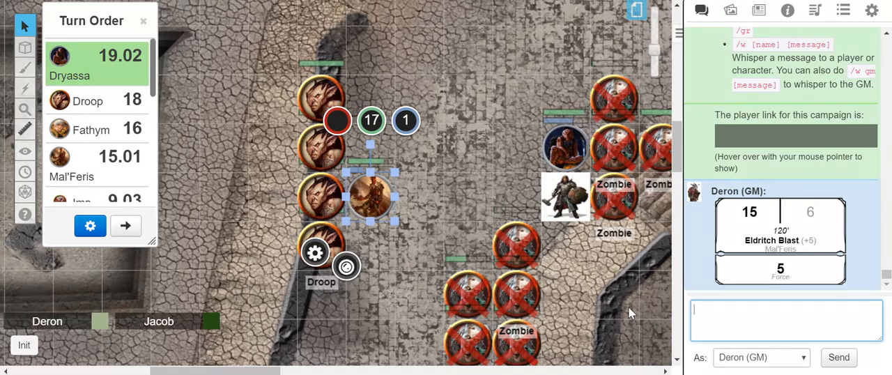
key(ctrl+v)
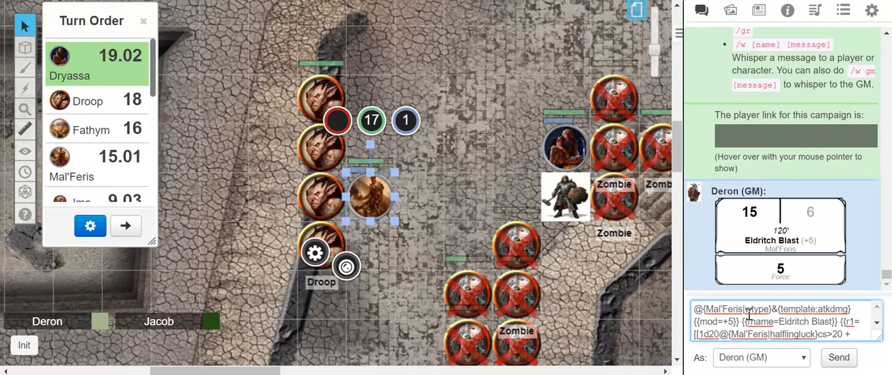
key(ctrl+a)
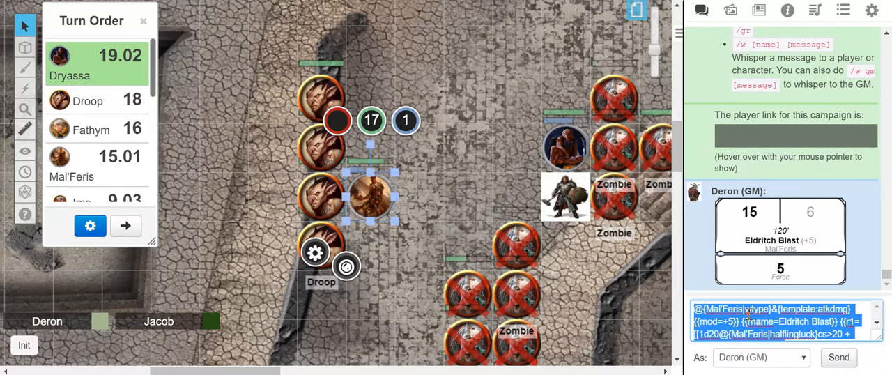
right_click(748, 313)
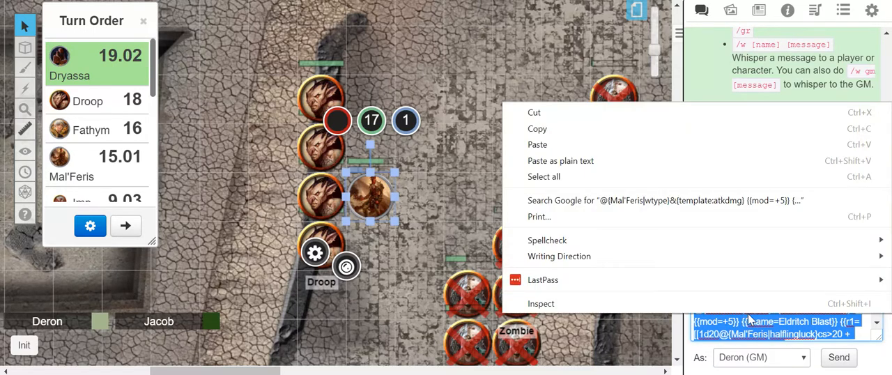
click(557, 132)
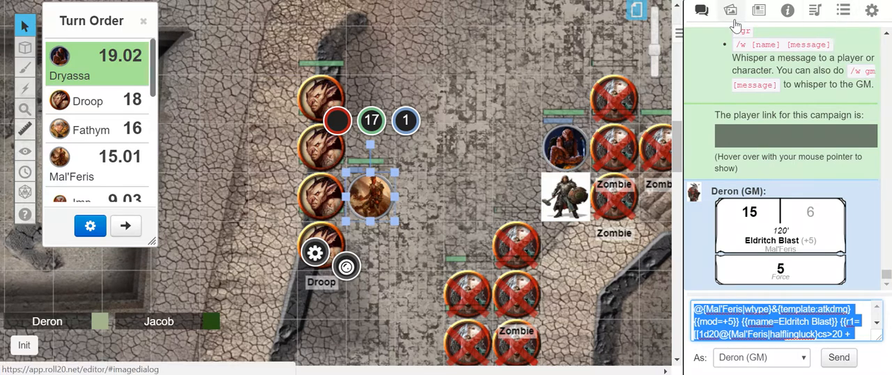
Step: Create a new macro named Eldritch-blast with the copied roll command as its actions
click(845, 12)
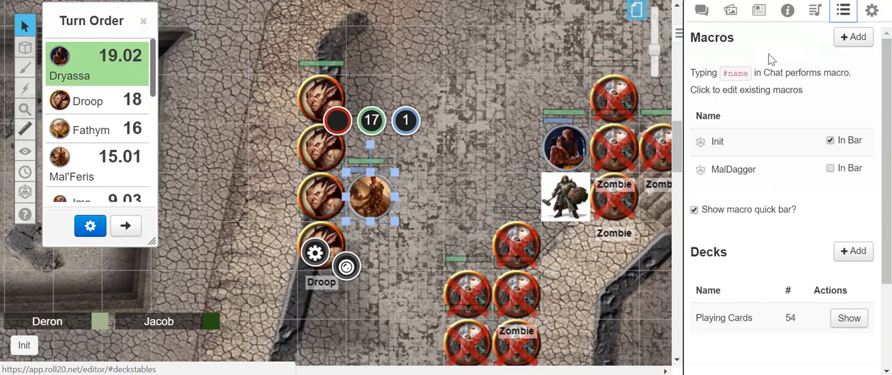
click(841, 39)
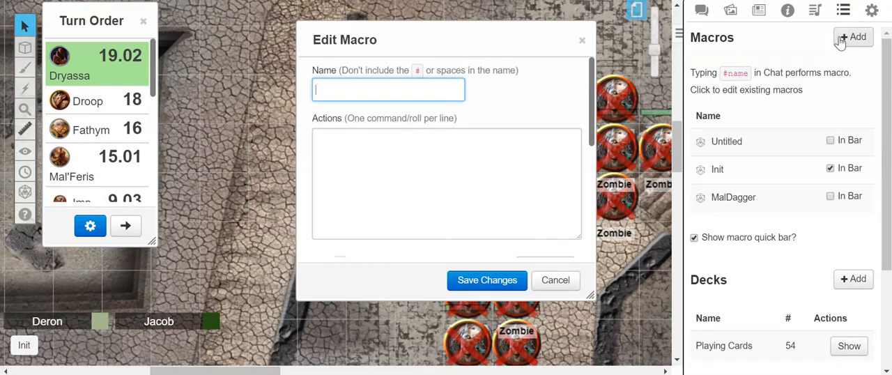
text(Eldritch)
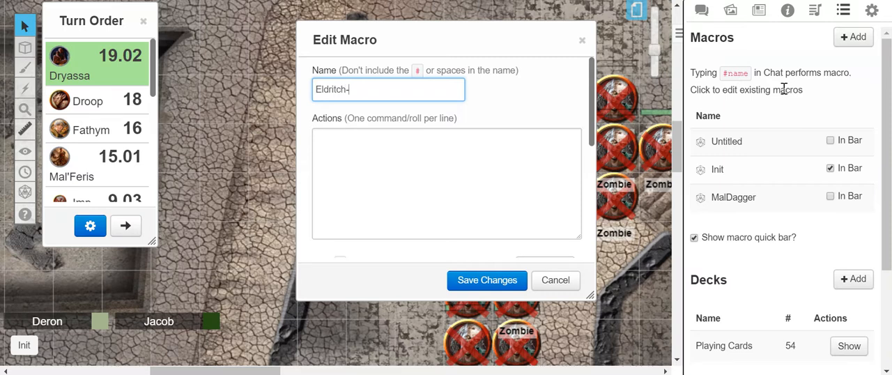
text(-blast)
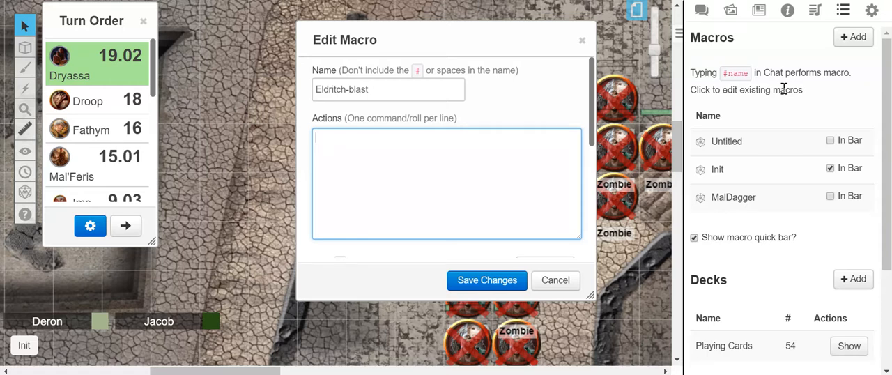
key(ctrl+v)
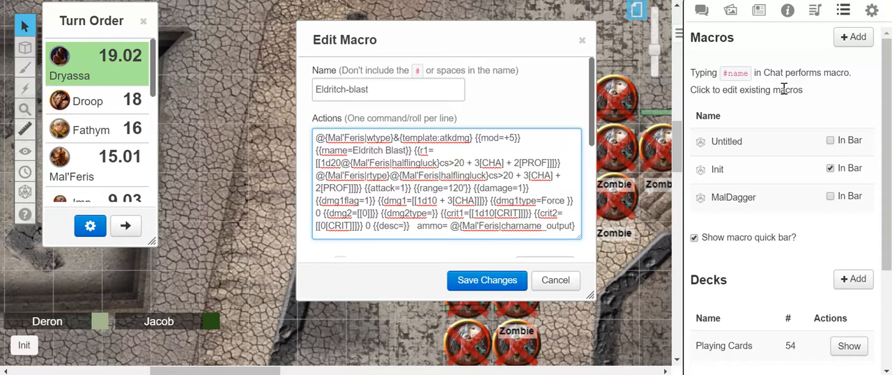
Step: Return to the chat log and send the Eldritch Blast roll command waiting in the chat entry
click(593, 133)
drag(593, 133, 606, 191)
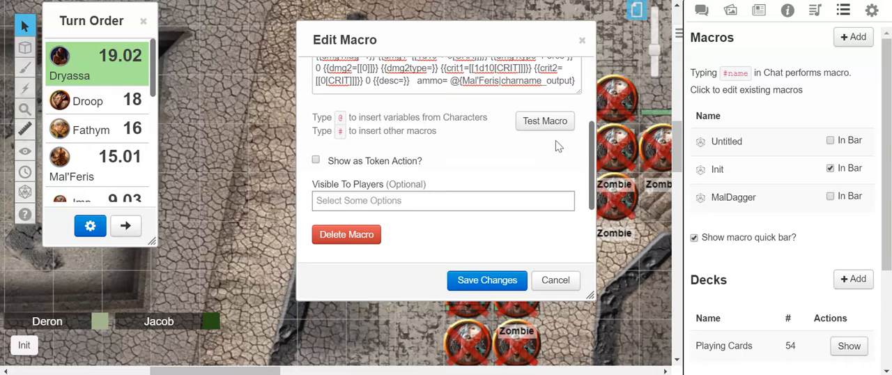
click(702, 10)
click(820, 322)
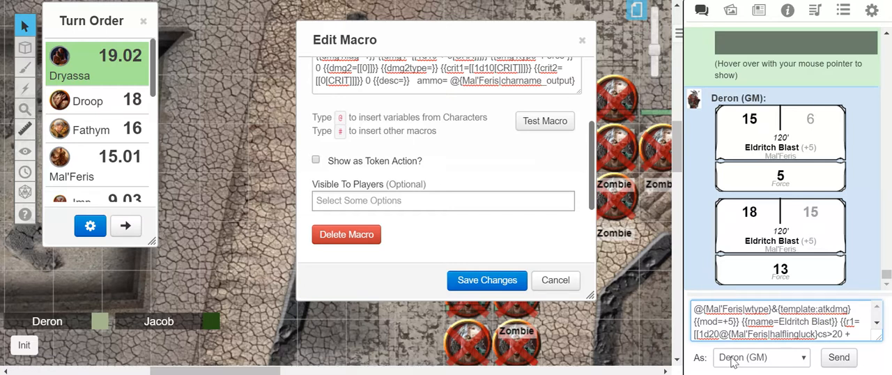
key(Return)
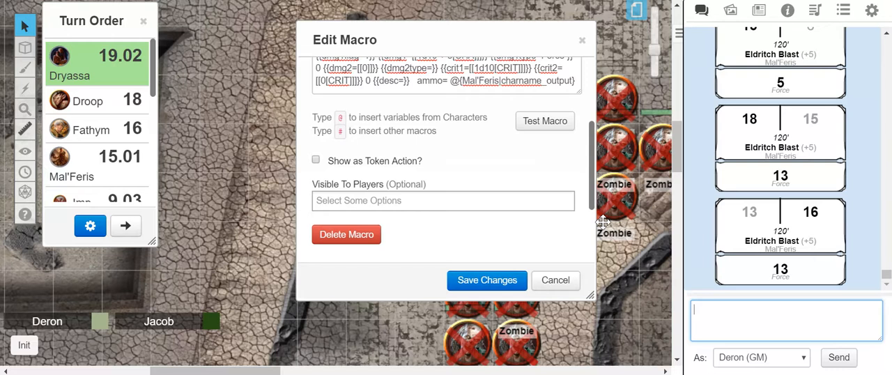
Step: Move the Turn Order window down to uncover the Init token action, and save the Eldritch-blast macro
click(593, 156)
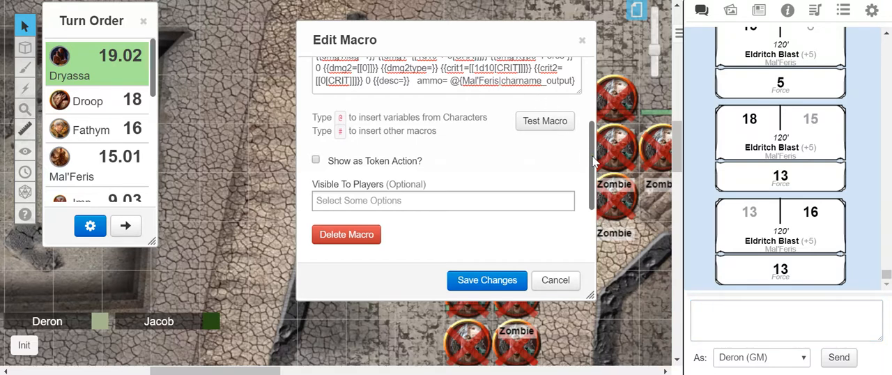
drag(593, 160, 594, 153)
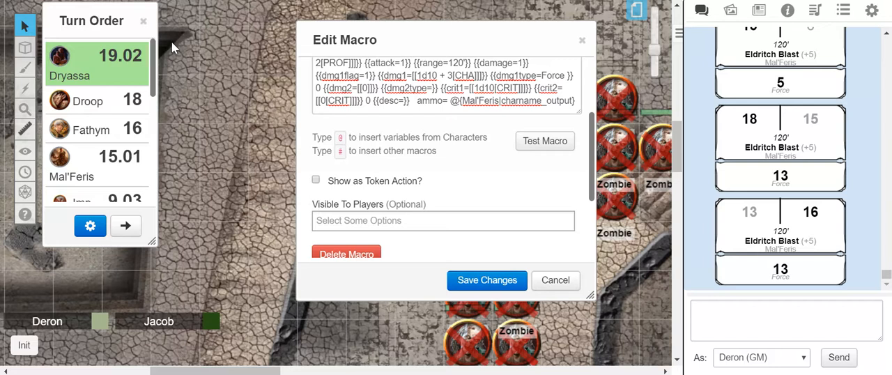
drag(94, 10, 103, 53)
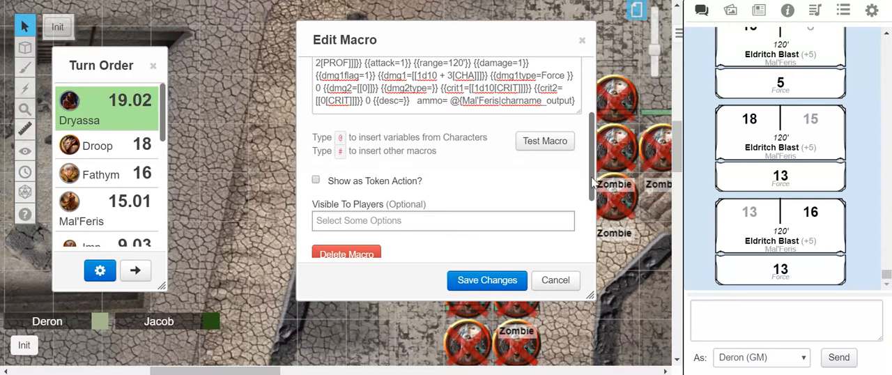
drag(591, 183, 601, 196)
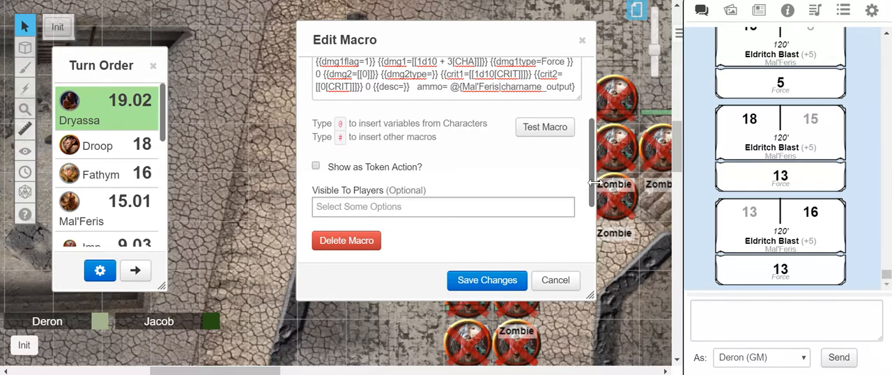
click(497, 279)
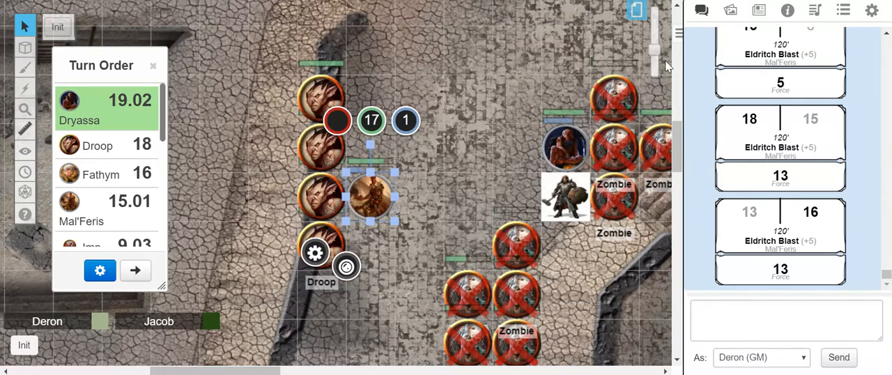
Step: Add the Eldritch-blast macro to the macro quick bar and run it from there with the chat log showing
click(845, 14)
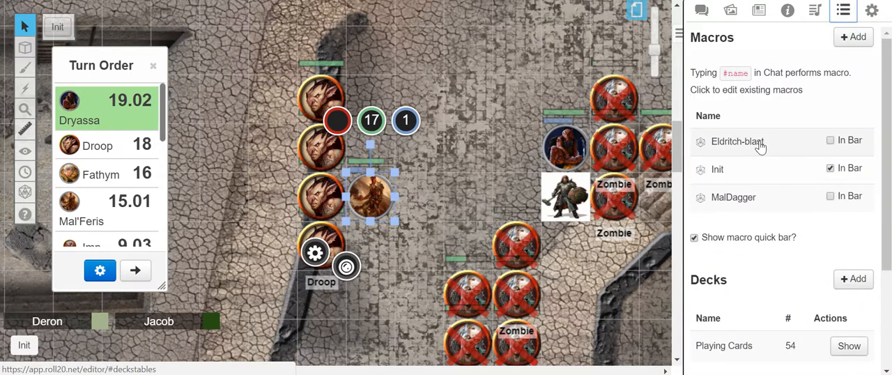
click(831, 140)
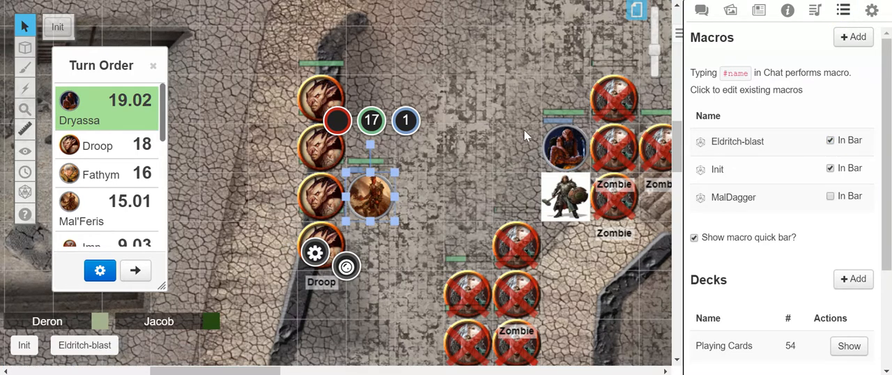
click(702, 11)
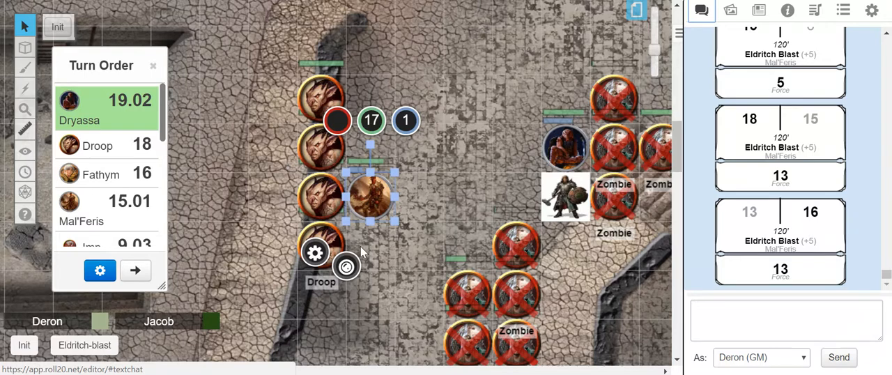
click(100, 348)
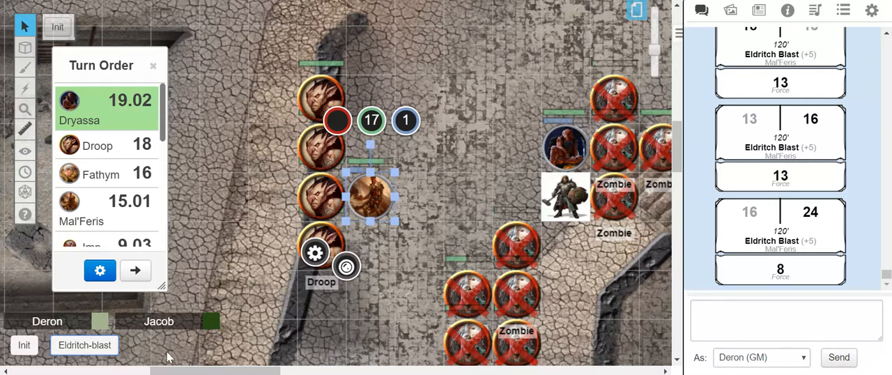
Step: Run the macro in chat as #Eldritch-blast, and run it once more from the macro quick bar
click(750, 329)
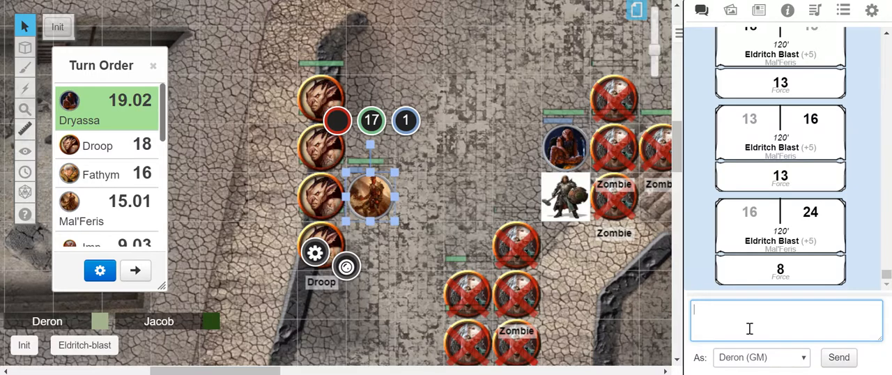
text(#)
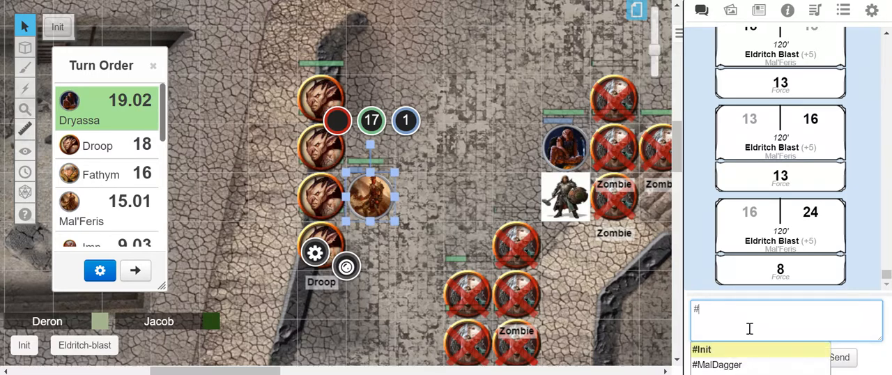
text(e)
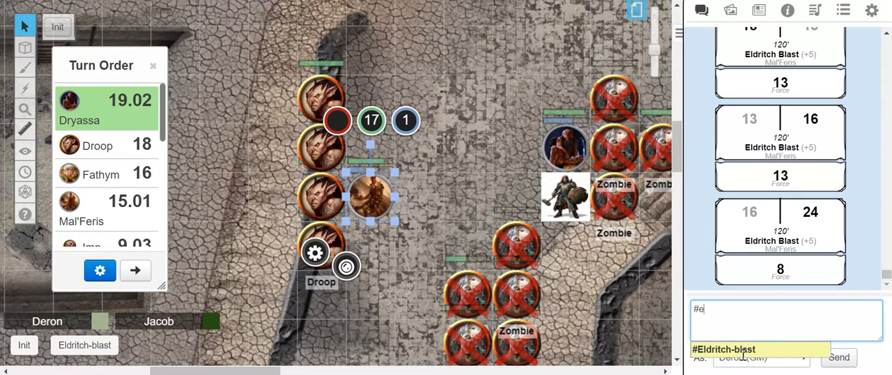
click(744, 350)
key(Return)
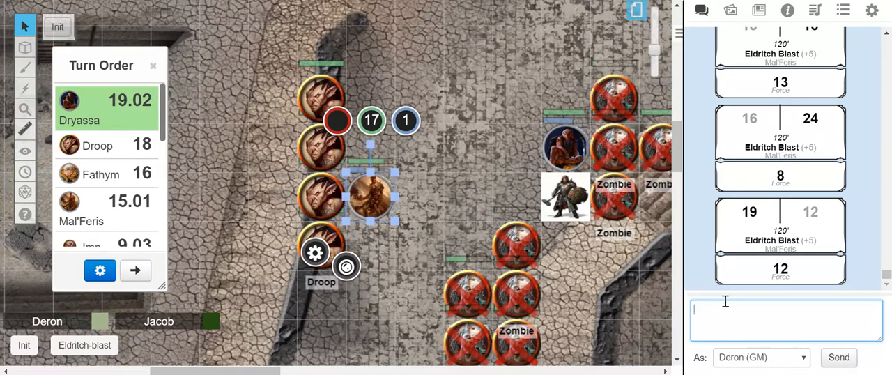
click(85, 352)
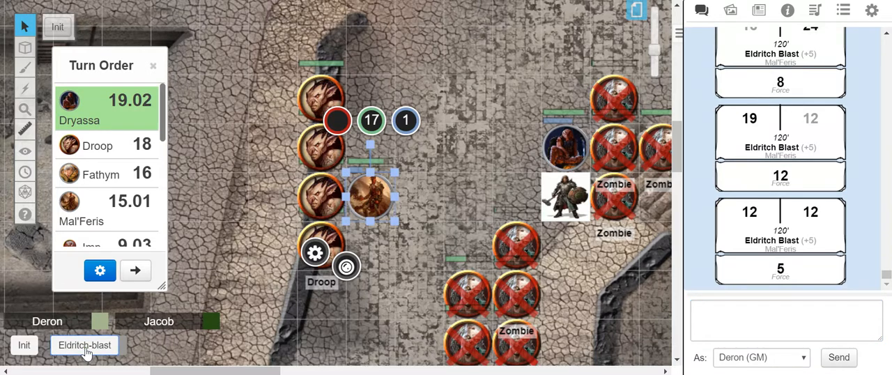